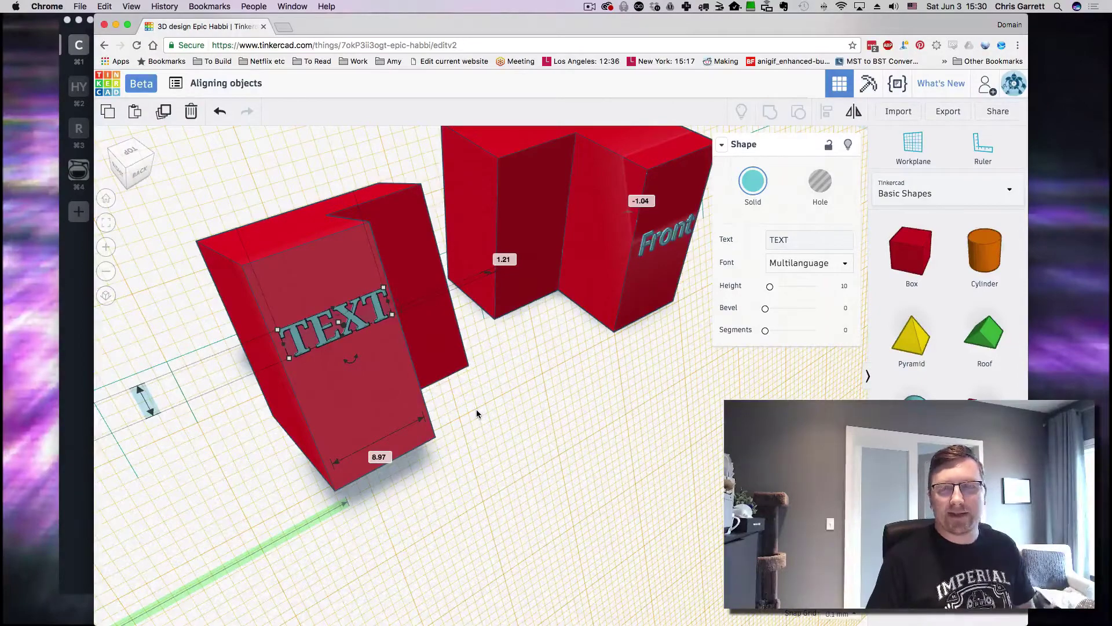
pyautogui.scroll(-5, 534, 423)
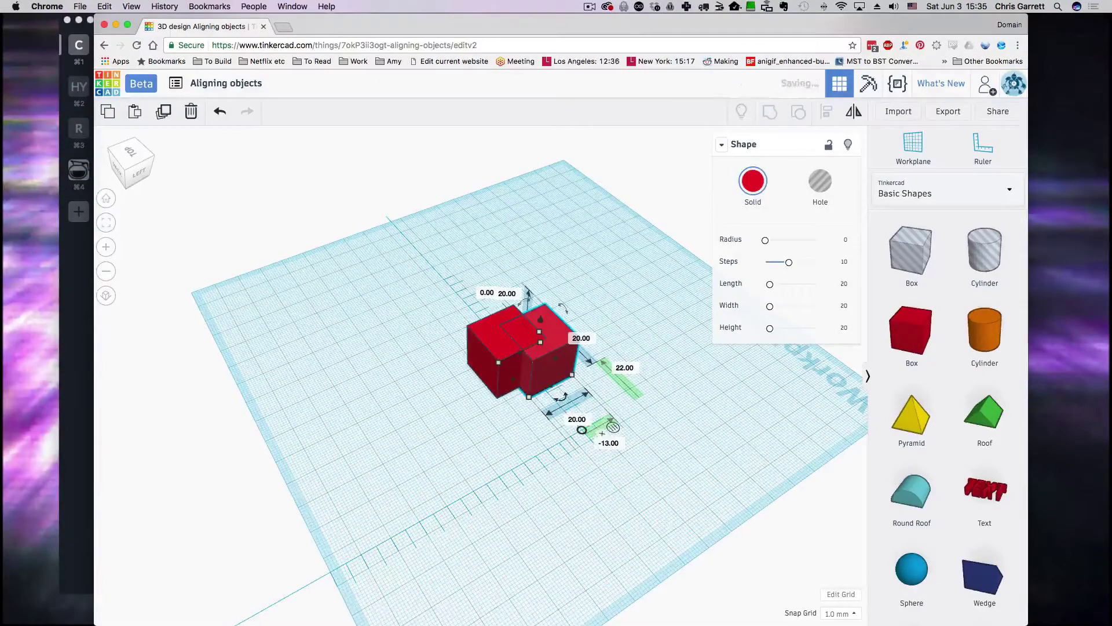
# Step: Offset the copied box a little from the original and duplicate it nine times with the same spacing
pyautogui.moveTo(558, 398); pyautogui.dragTo(586, 399)
pyautogui.press('super+d')
pyautogui.press('super+d')
pyautogui.press('super+d')
pyautogui.press('super+d')
# Step: Duplicate the last box, offset the copy 10 mm sideways, backward and upward, and duplicate twice more to form a rising staircase
pyautogui.press('super+d')
pyautogui.press('super+d')
pyautogui.press('super+d')
pyautogui.press('super+d')
pyautogui.press('super+d')
pyautogui.press('super+d')
pyautogui.press('super+d')
pyautogui.press('super+d')
pyautogui.press('super+d')
# Step: Undo the last three box duplications
pyautogui.hotkey('ctrl', 'z')
pyautogui.hotkey('ctrl', 'z')
pyautogui.hotkey('ctrl', 'z')
pyautogui.hotkey('ctrl', 'z')
pyautogui.hotkey('ctrl', 'z')
pyautogui.hotkey('ctrl', 'z')
pyautogui.hotkey('ctrl', 'z')
pyautogui.hotkey('ctrl', 'z')
pyautogui.hotkey('ctrl', 'z')
pyautogui.hotkey('ctrl', 'z')
pyautogui.hotkey('ctrl', 'z')
pyautogui.hotkey('ctrl', 'z')
pyautogui.hotkey('ctrl', 'z')
pyautogui.hotkey('ctrl', 'z')
pyautogui.hotkey('ctrl', 'z')
pyautogui.hotkey('ctrl', 'z')
pyautogui.hotkey('ctrl', 'z')
pyautogui.press('super+d')
pyautogui.hotkey('shift', 'Right')
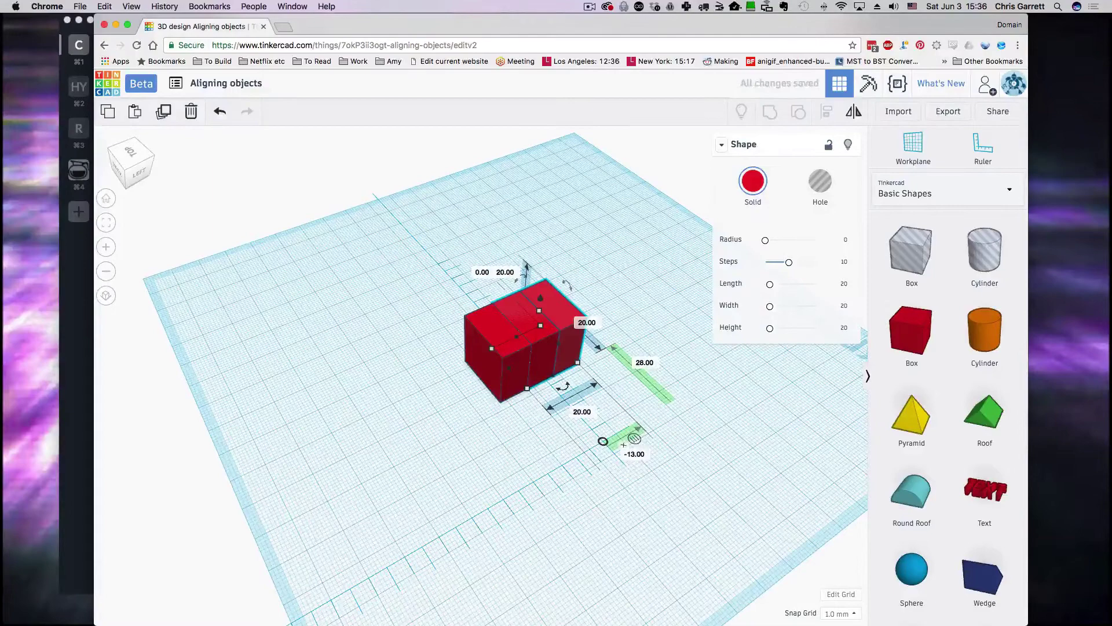
pyautogui.hotkey('shift', 'Up')
pyautogui.hotkey('ctrl', 'shift', 'Up')
pyautogui.press('super+d')
pyautogui.press('super+d')
pyautogui.moveTo(535, 369); pyautogui.dragTo(471, 392, button='right')
pyautogui.moveTo(644, 202); pyautogui.dragTo(607, 164, button='right')
pyautogui.scroll(2, 606, 165)
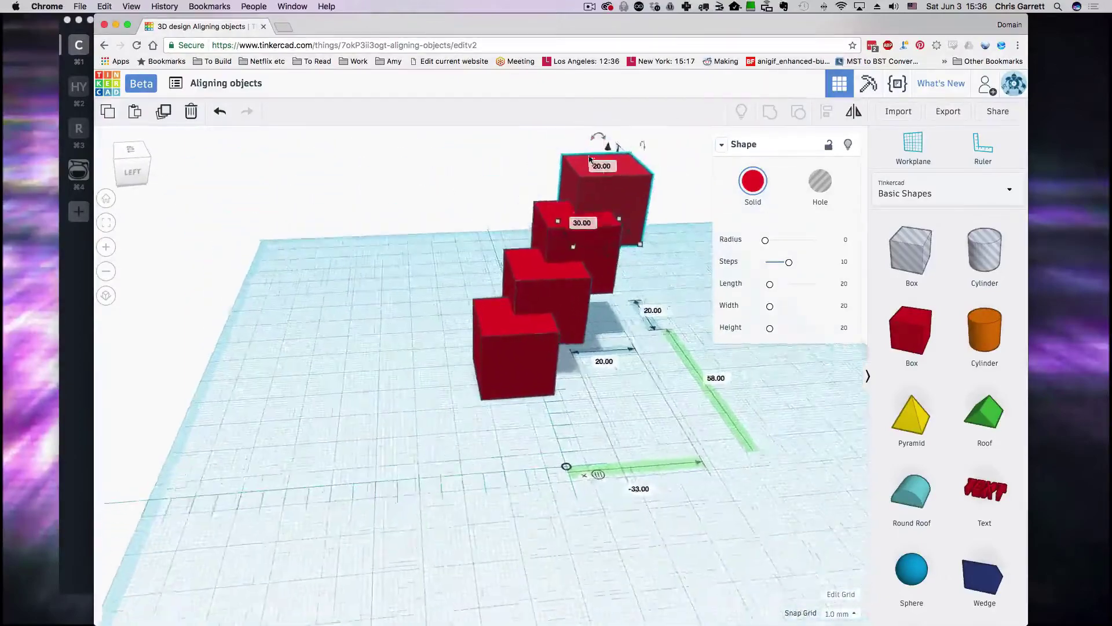
# Step: Rotate the topmost box of the staircase slightly and duplicate it eight times so the offset and rotation repeat
pyautogui.moveTo(600, 133)
pyautogui.mouseDown()
pyautogui.moveTo(599, 152)
pyautogui.moveTo(614, 145)
pyautogui.mouseUp()
pyautogui.scroll(2, 611, 210)
pyautogui.scroll(-1, 610, 209)
pyautogui.scroll(-3, 611, 210)
pyautogui.press('super+d')
pyautogui.press('super+d')
pyautogui.press('super+d')
pyautogui.press('super+d')
pyautogui.press('super+d')
pyautogui.press('super+d')
pyautogui.press('super+d')
pyautogui.press('super+d')
pyautogui.press('super+d')
pyautogui.press('super+d')
pyautogui.press('super+d')
pyautogui.press('super+d')
pyautogui.press('super+d')
# Step: Delete all shapes from the workplane and switch the shape library to the Favorites collection
pyautogui.press('super+a')
pyautogui.press('Delete')
pyautogui.click(927, 196)
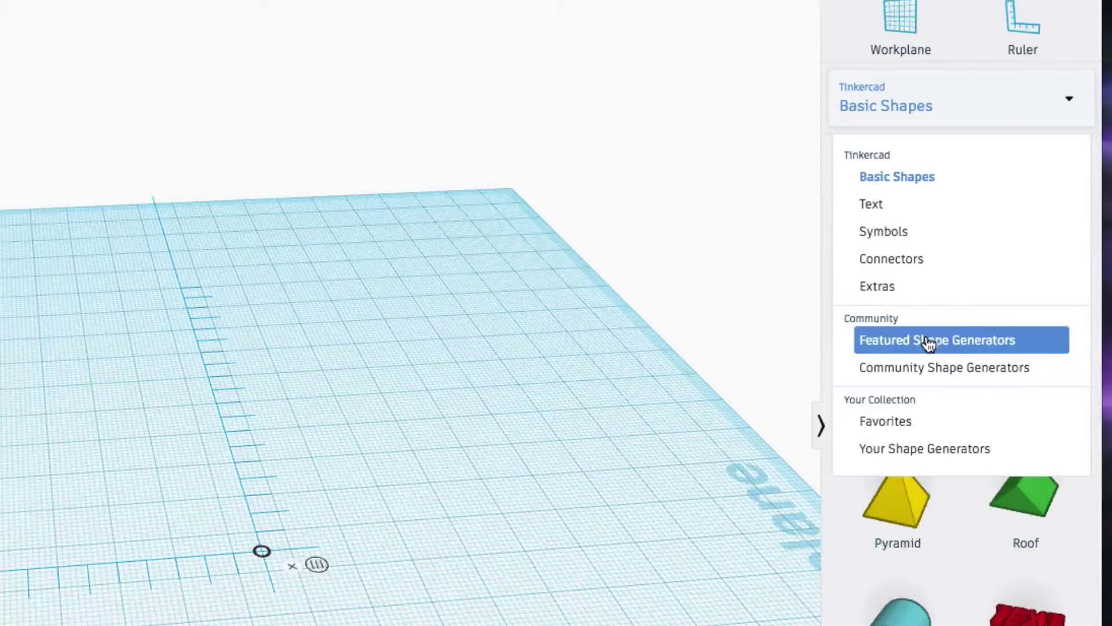
pyautogui.click(929, 449)
pyautogui.click(946, 103)
pyautogui.click(944, 420)
# Step: Place a Cremallera gear rack from the favorites on the empty workplane
pyautogui.moveTo(913, 218); pyautogui.dragTo(93, 446)
pyautogui.press('f')
pyautogui.moveTo(143, 511); pyautogui.dragTo(101, 544, button='right')
# Step: Configure the rack with 61 teeth, module 1.5, a 16° angle, a tooth height of 4.62 and a 25° inclination
pyautogui.moveTo(647, 195); pyautogui.dragTo(695, 195)
pyautogui.moveTo(676, 267); pyautogui.dragTo(671, 269)
pyautogui.click(670, 236)
pyautogui.click(682, 322)
pyautogui.click(677, 397)
pyautogui.click(709, 435)
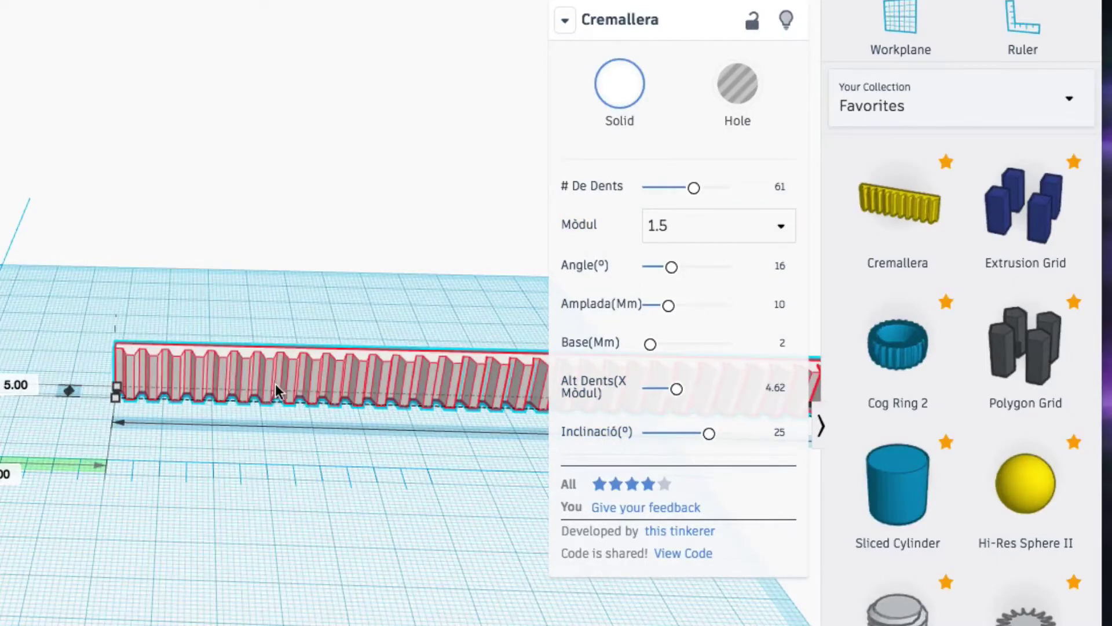
# Step: Place an Extrusion Grid shape in front of the gear rack and adjust its parameters to get thicker, rounded posts
pyautogui.moveTo(918, 280); pyautogui.dragTo(162, 535)
pyautogui.moveTo(679, 242); pyautogui.dragTo(678, 218)
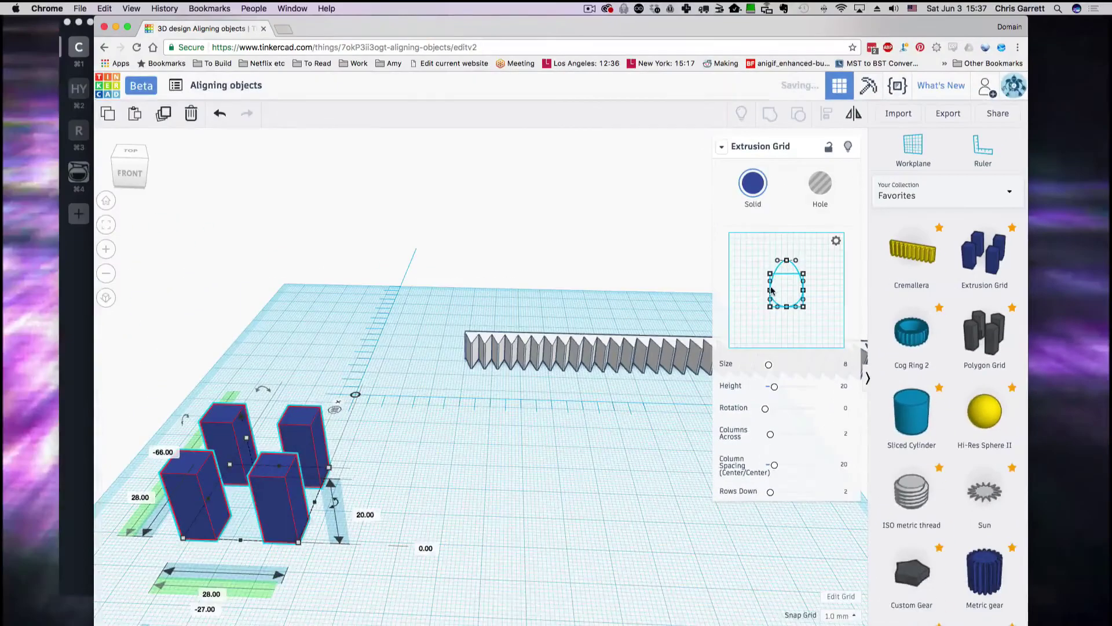
pyautogui.moveTo(771, 289); pyautogui.dragTo(824, 290)
pyautogui.moveTo(774, 412); pyautogui.dragTo(791, 413)
pyautogui.click(800, 436)
# Step: Add an ISO metric thread beside the blue posts, at about 38 mm and -57 mm from the ruler origin
pyautogui.scroll(-3, 992, 433)
pyautogui.moveTo(916, 386); pyautogui.dragTo(280, 478)
pyautogui.moveTo(418, 514); pyautogui.dragTo(482, 502)
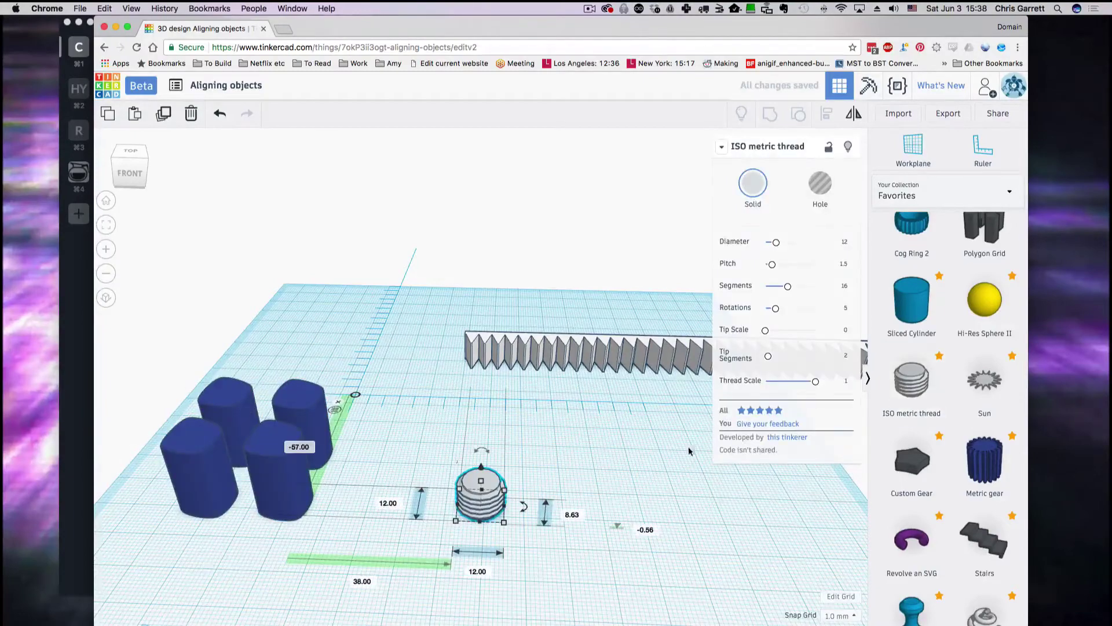